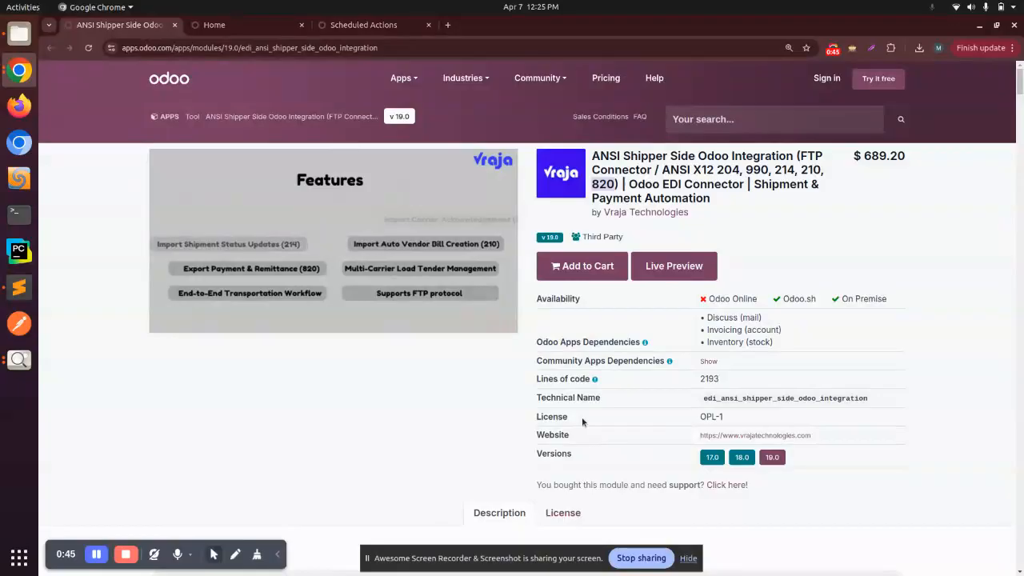
Step: Open the FTP Syncing list in Odoo, start a new record and examine its name, URL, port and company fields
click(213, 25)
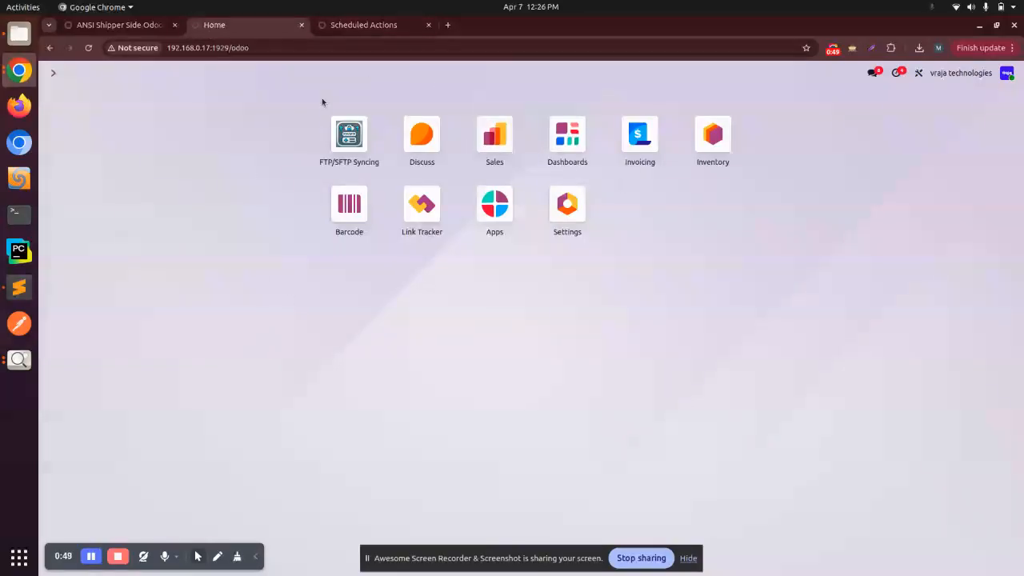
click(351, 138)
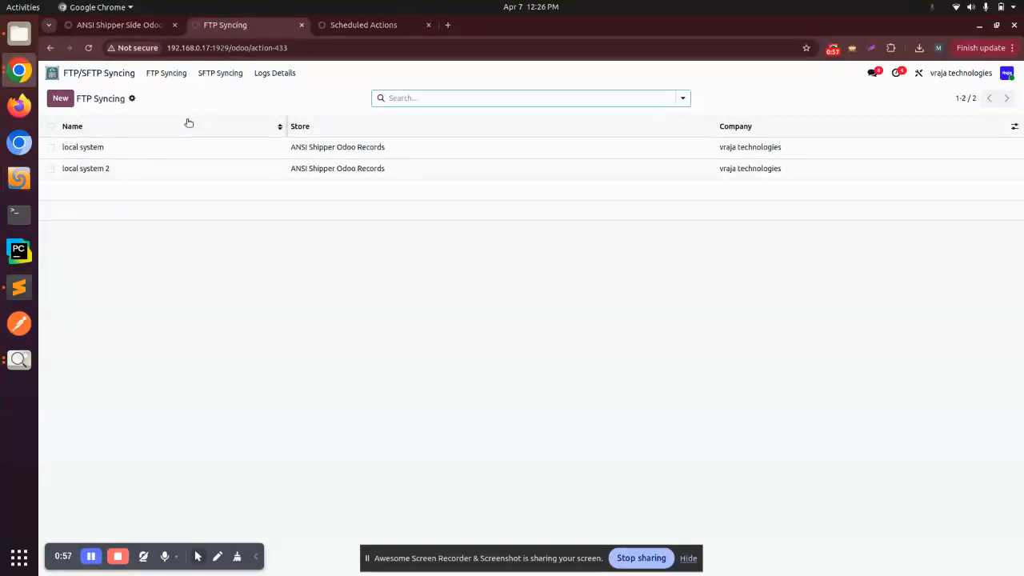
click(60, 98)
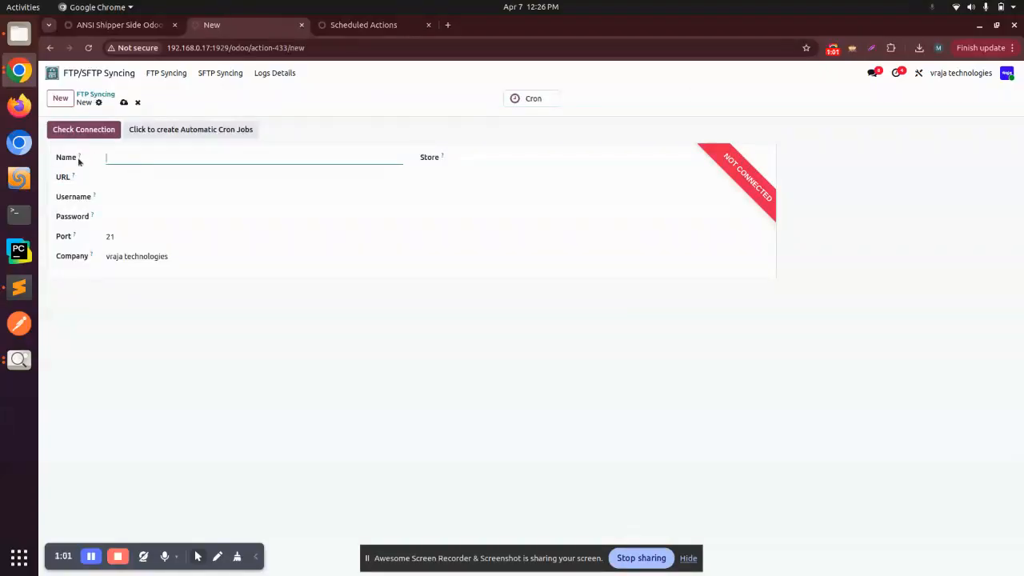
mouse_move(78, 158)
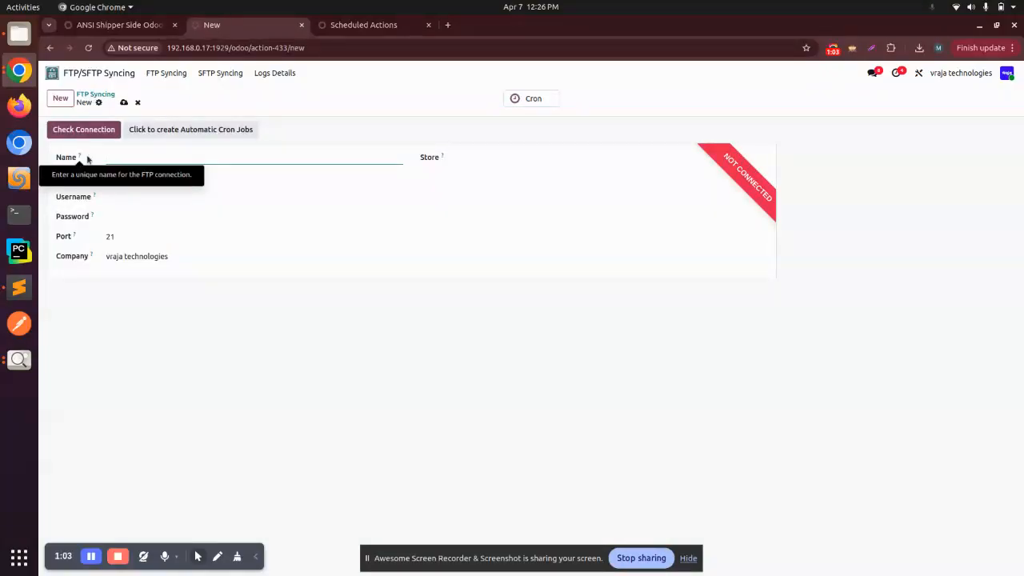
mouse_move(73, 178)
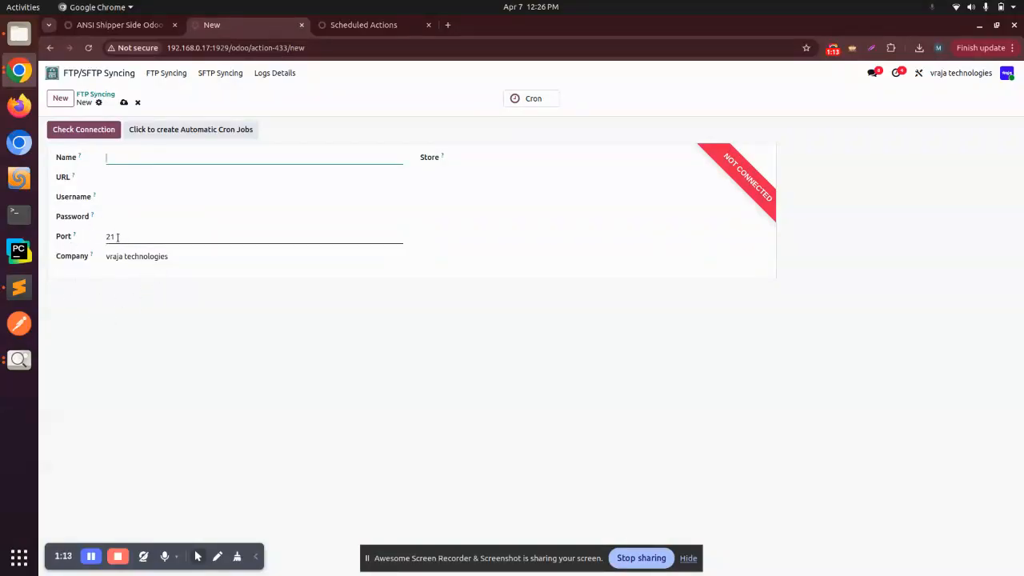
click(120, 238)
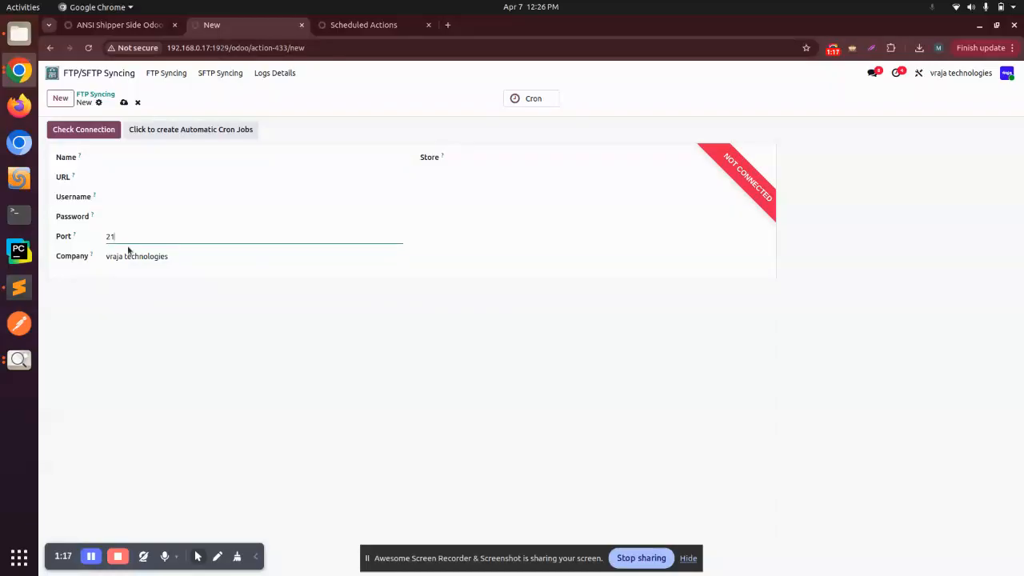
click(130, 252)
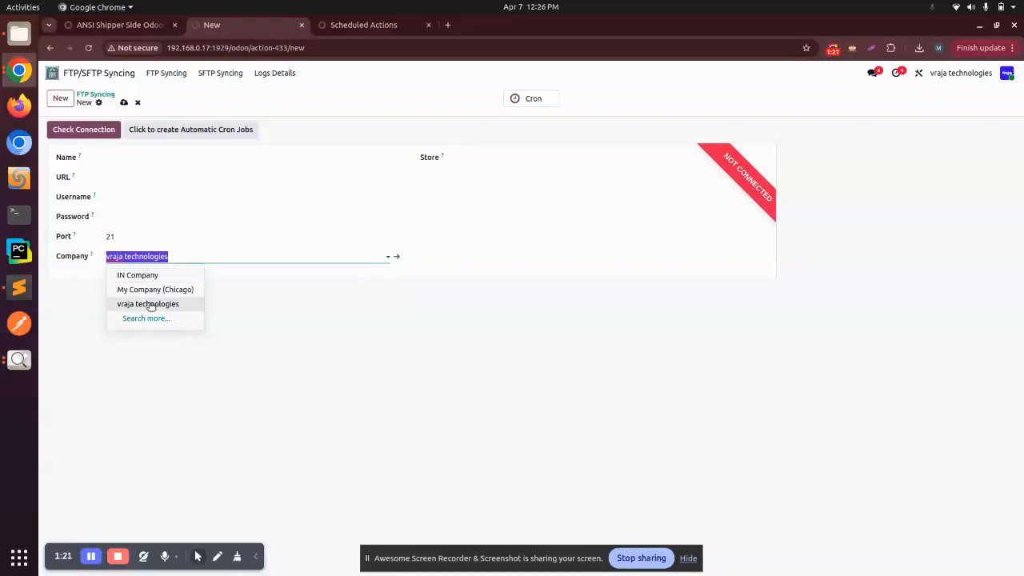
click(388, 357)
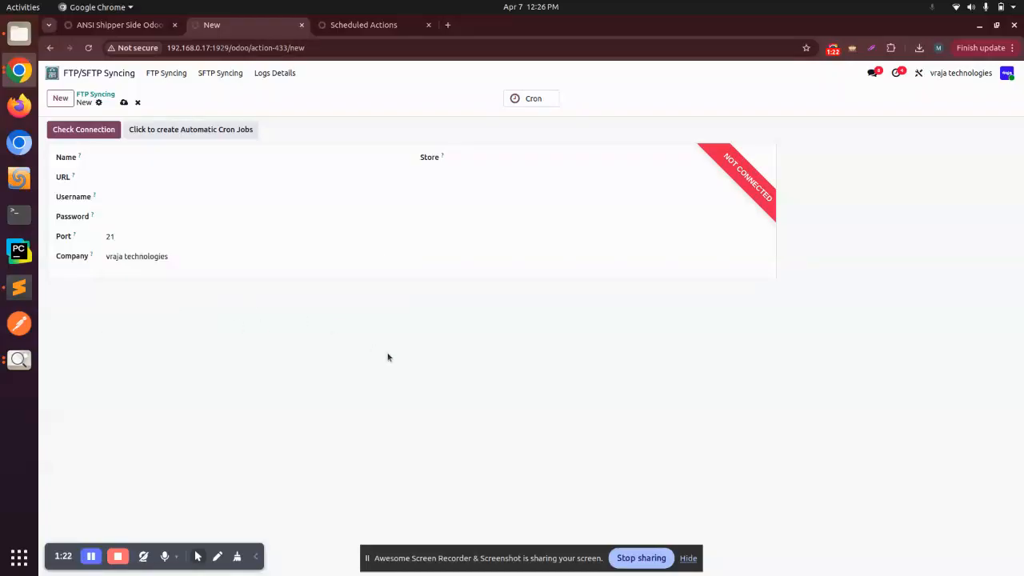
Step: Set the new record's store to ANSI Shipper Odoo Records and examine the sender ID and import file path fields
click(495, 157)
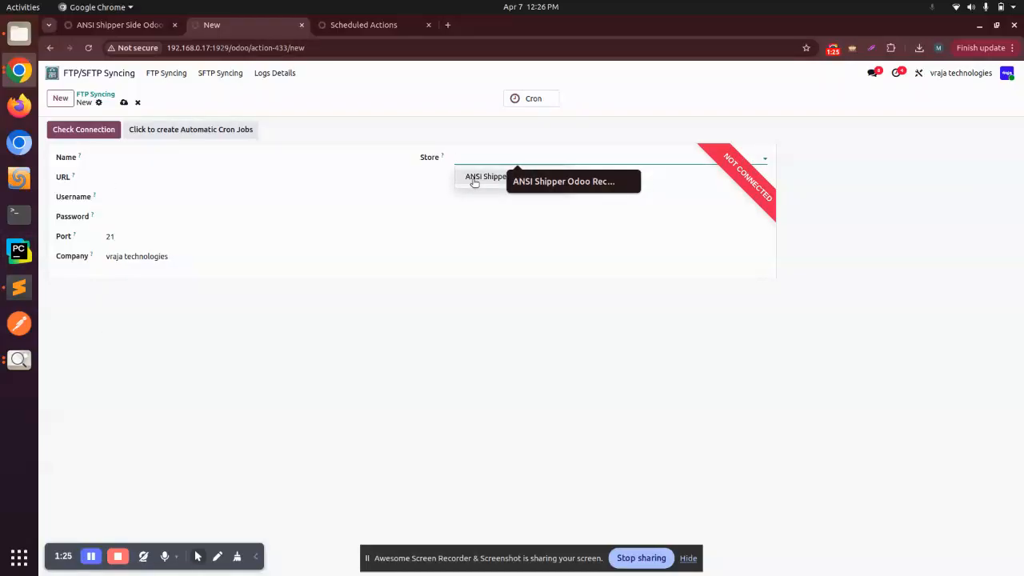
click(474, 178)
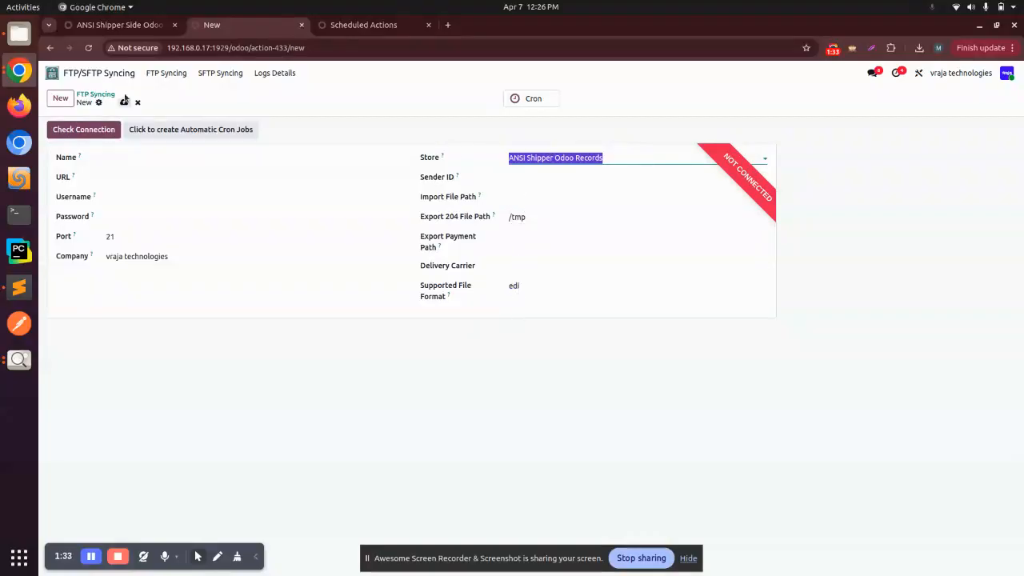
click(542, 178)
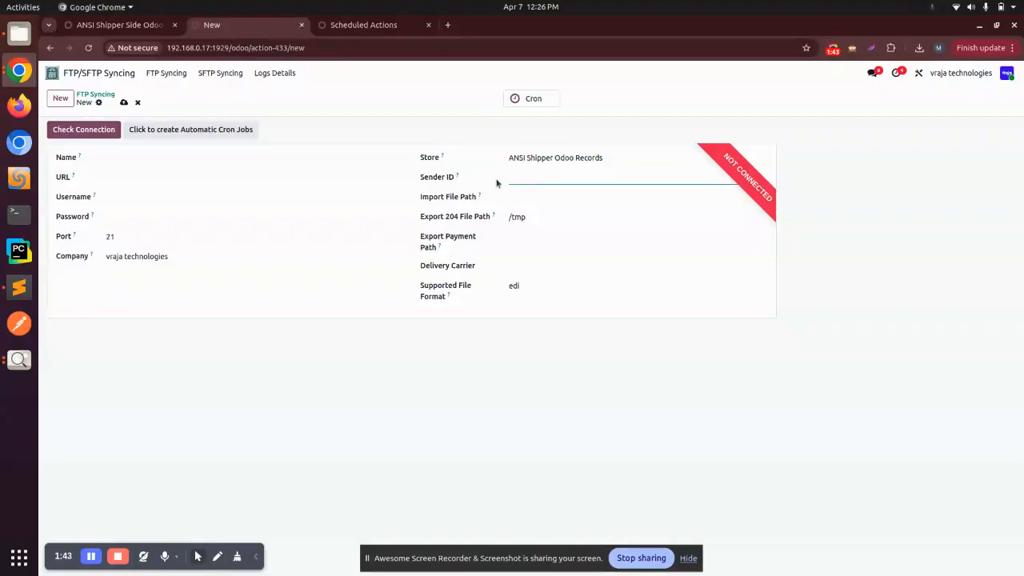
click(525, 197)
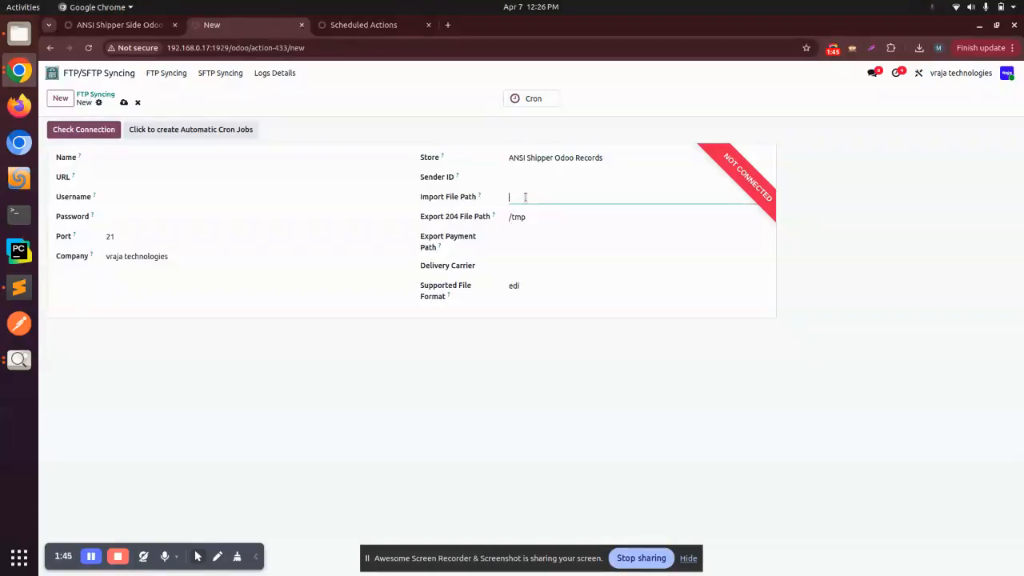
mouse_move(480, 198)
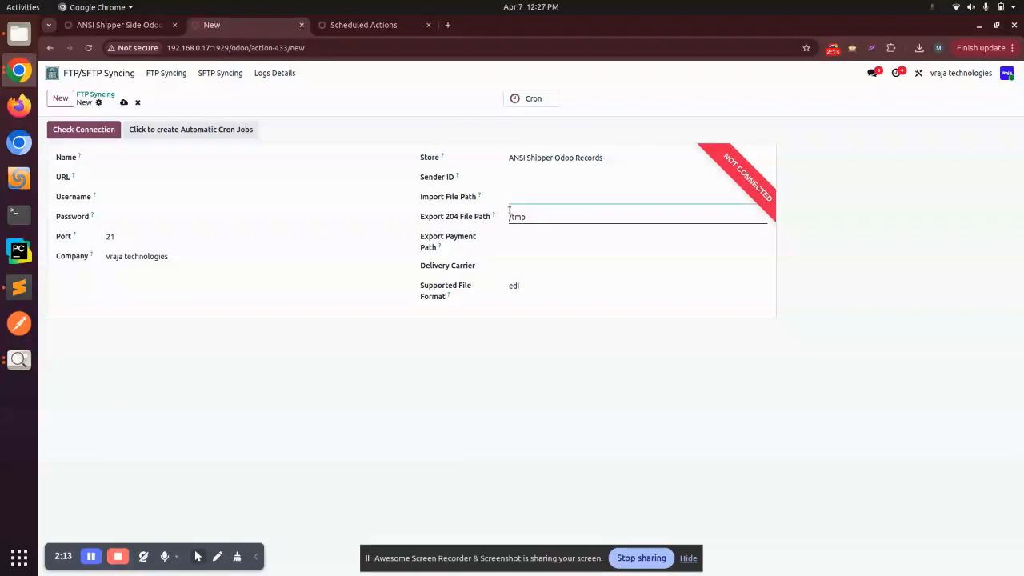
Step: Show the delivery carrier choices and discard the incomplete FTP record
click(528, 266)
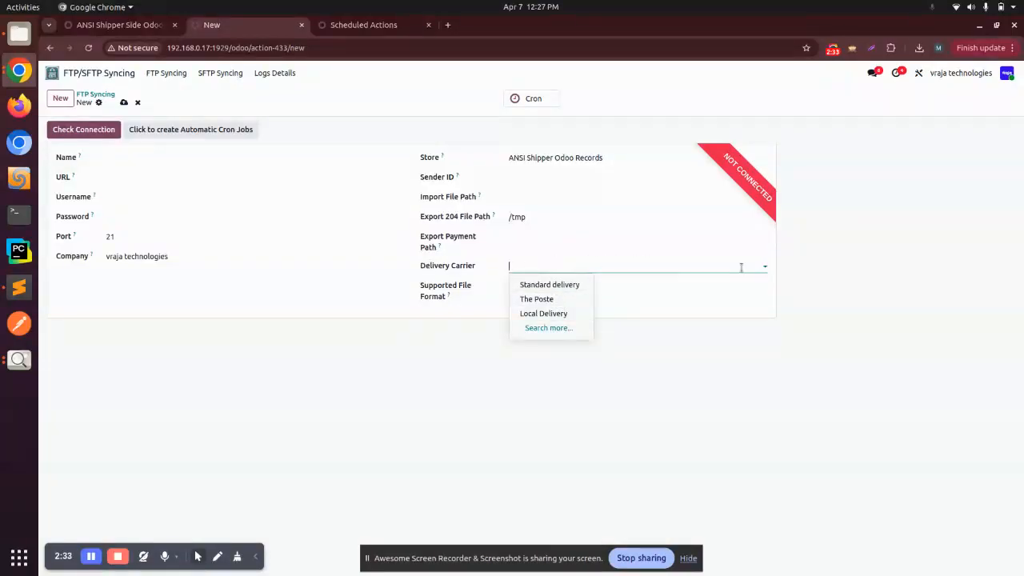
click(123, 102)
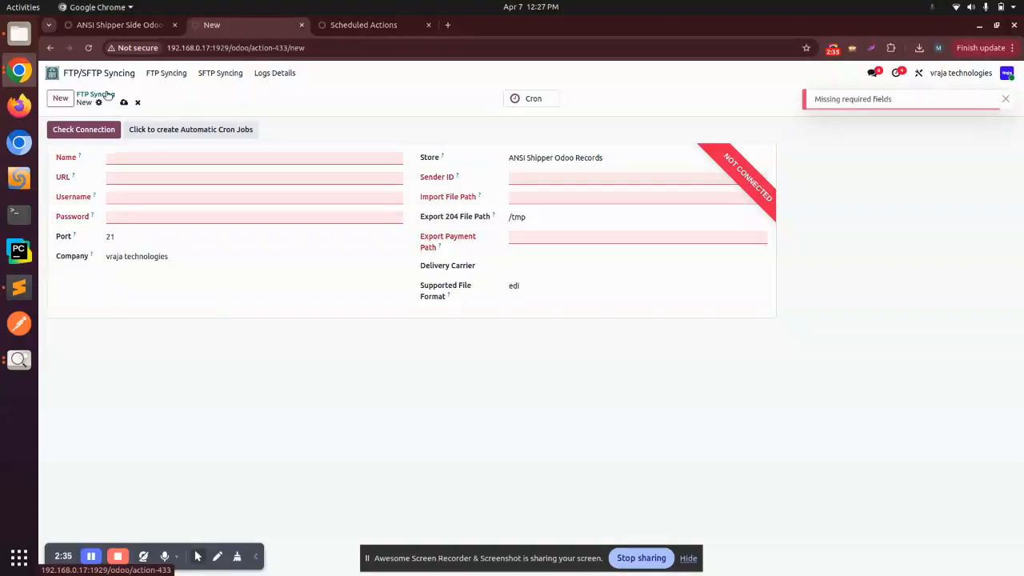
click(137, 102)
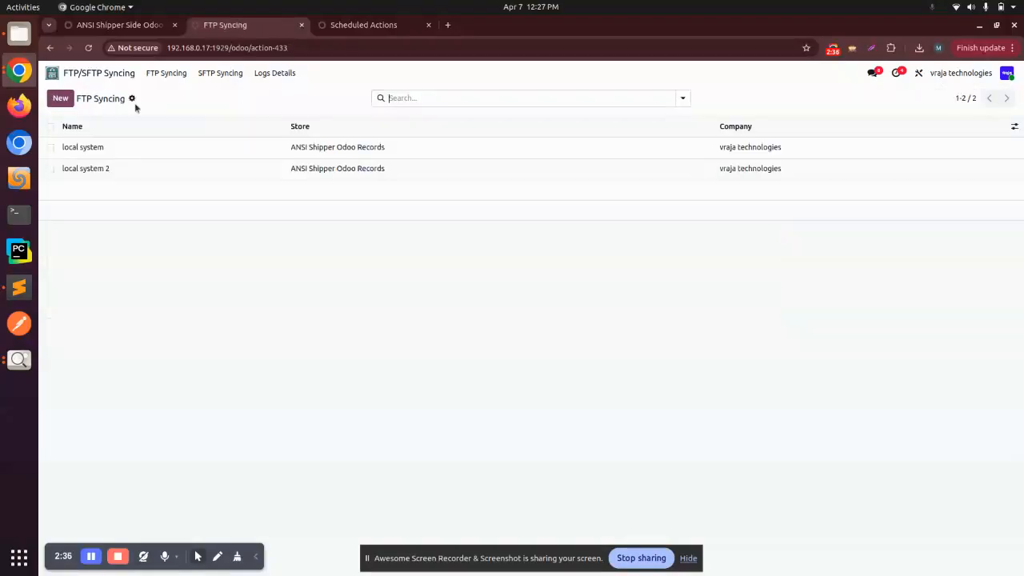
Step: Examine the "local system" FTP record's connection settings, file paths and delivery carrier choices, and return to the list
click(92, 147)
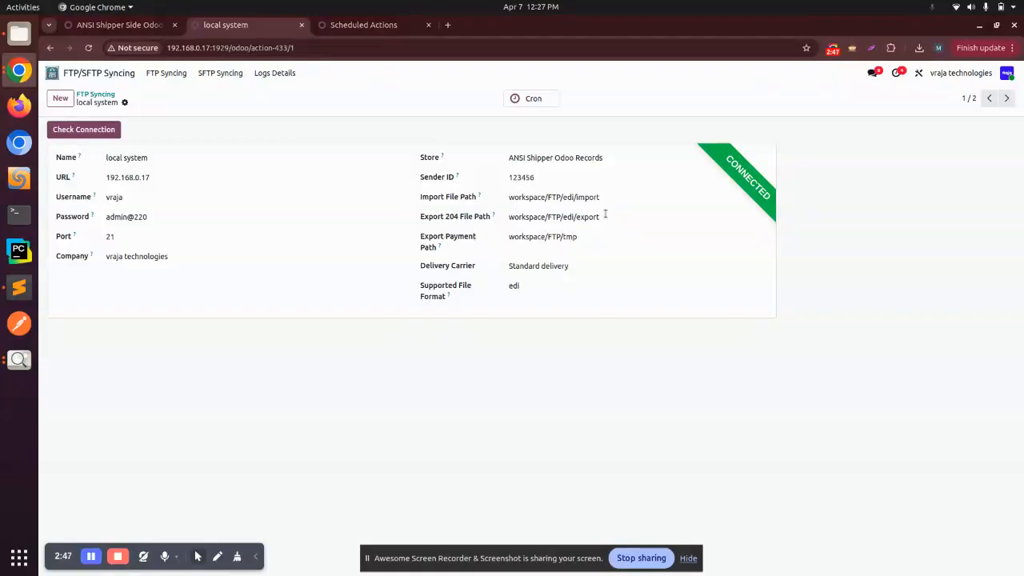
click(583, 265)
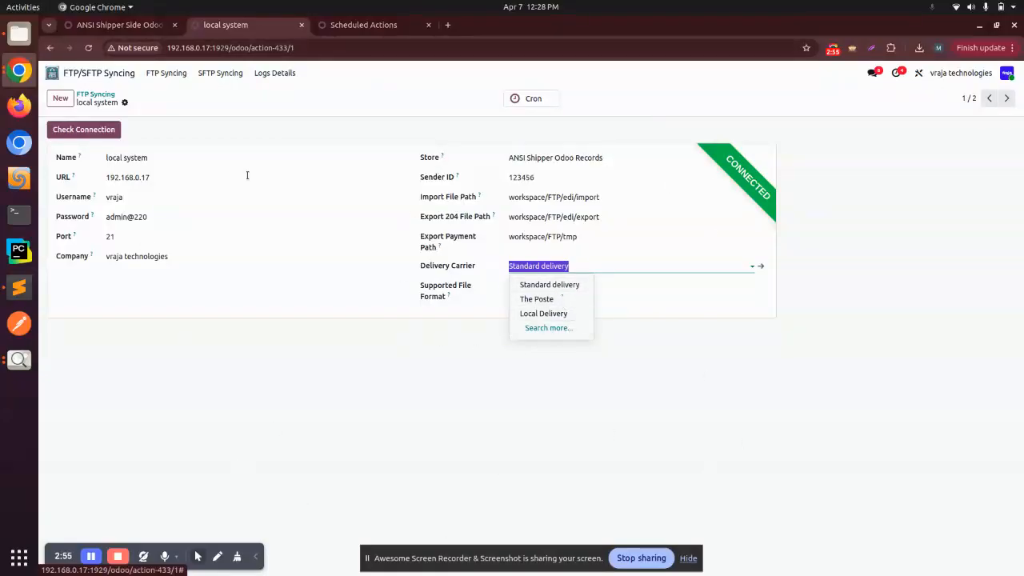
click(94, 95)
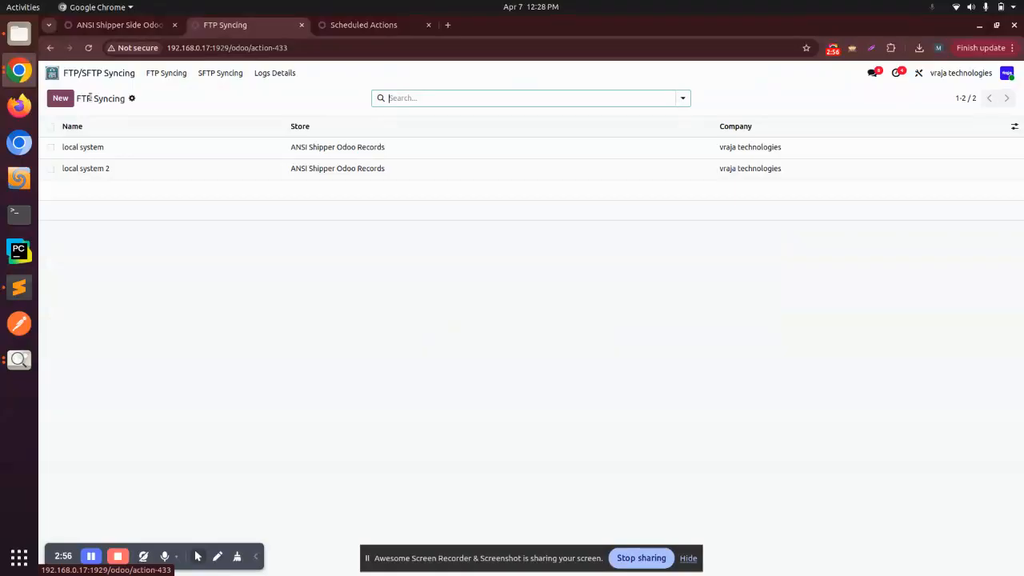
click(200, 149)
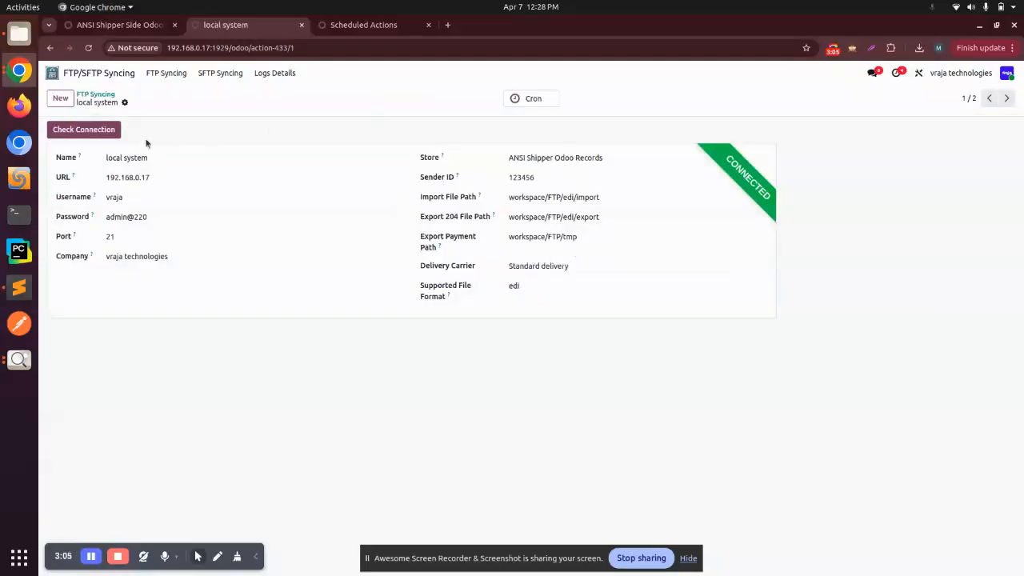
click(90, 94)
Step: Examine the "local system 2" FTP record and its delivery carrier, and return to the list
click(114, 170)
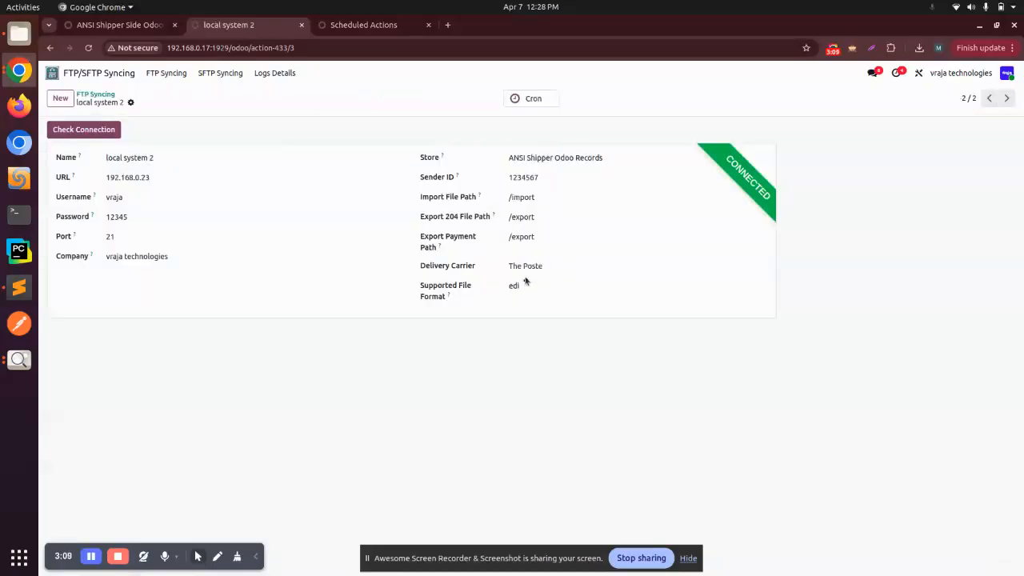
click(557, 267)
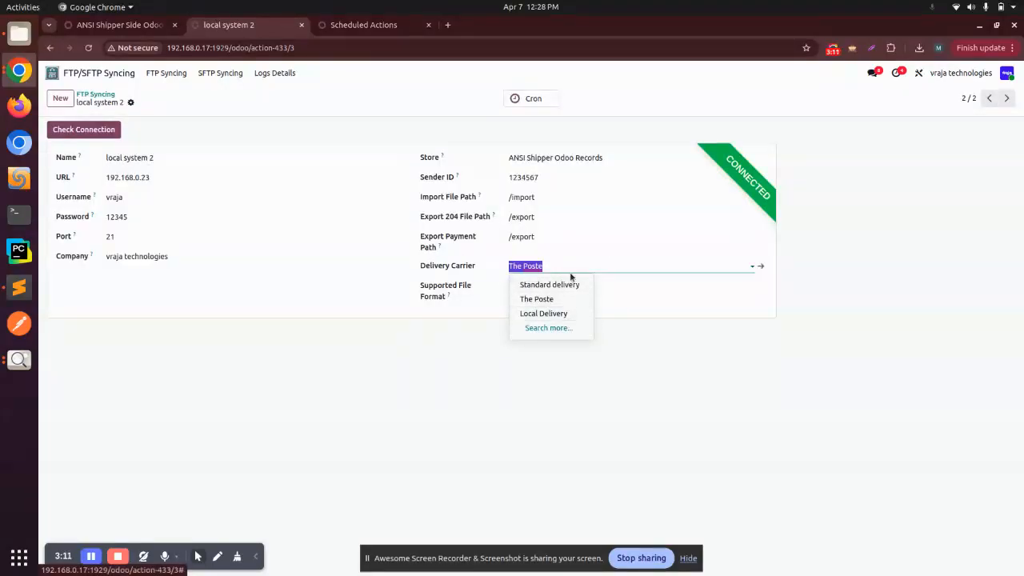
click(572, 364)
click(101, 94)
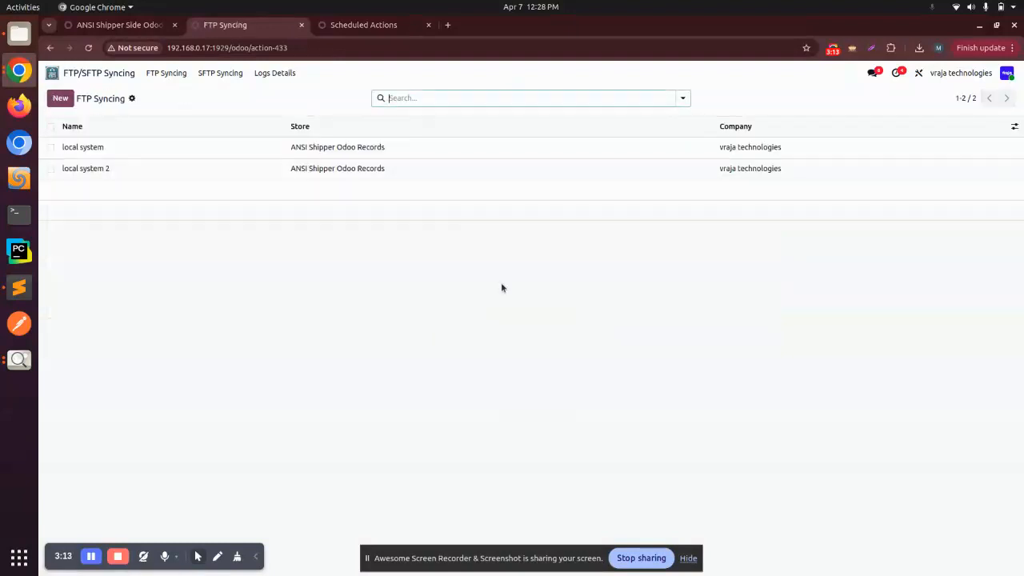
Step: Open the "local system" record's Standard delivery carrier and examine its EDI Partner, Carrier Receiver ID and SCAC Code fields
click(304, 150)
click(567, 266)
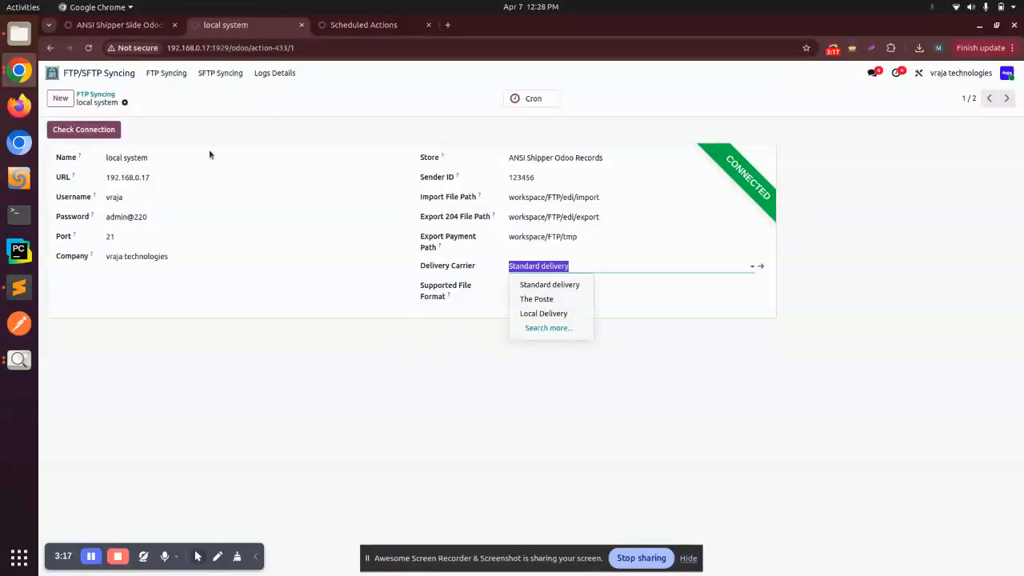
click(763, 268)
triple_click(98, 155)
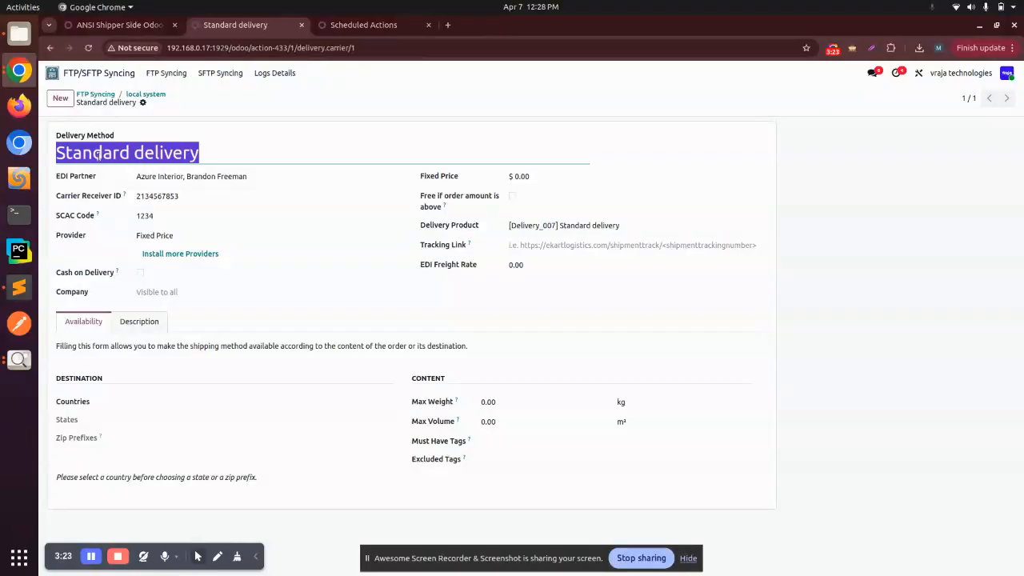
click(157, 178)
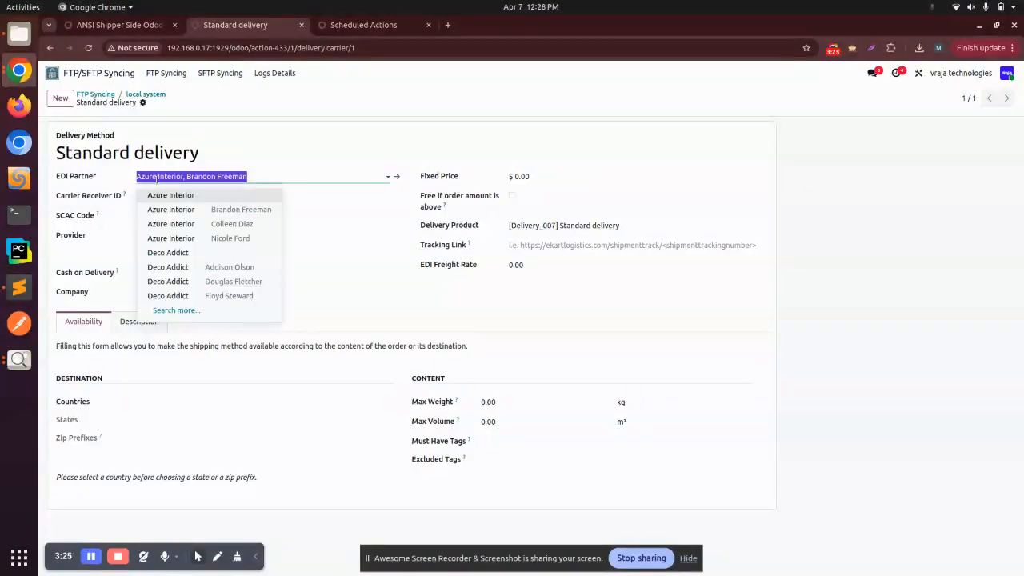
click(157, 177)
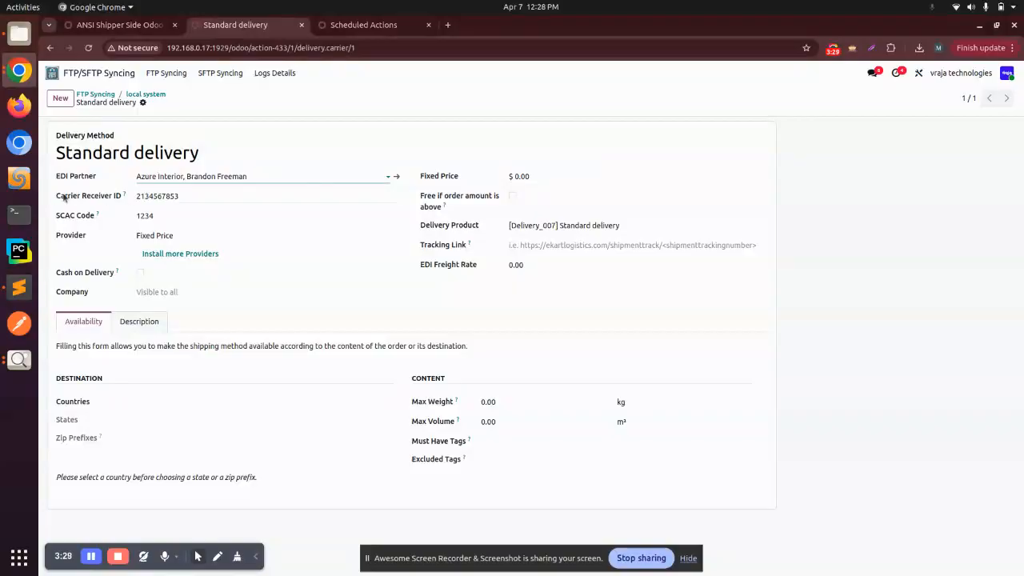
mouse_move(124, 196)
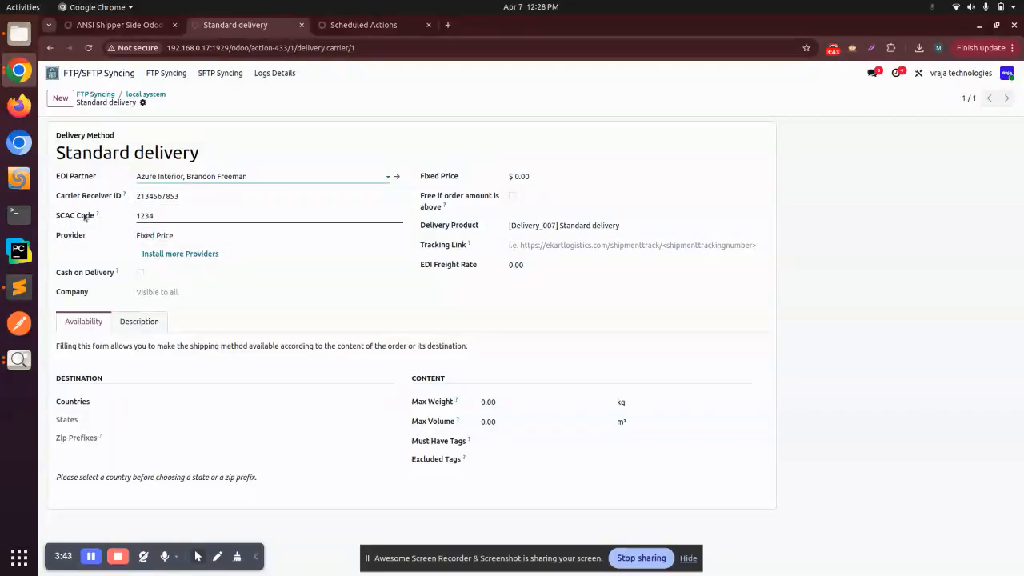
mouse_move(98, 218)
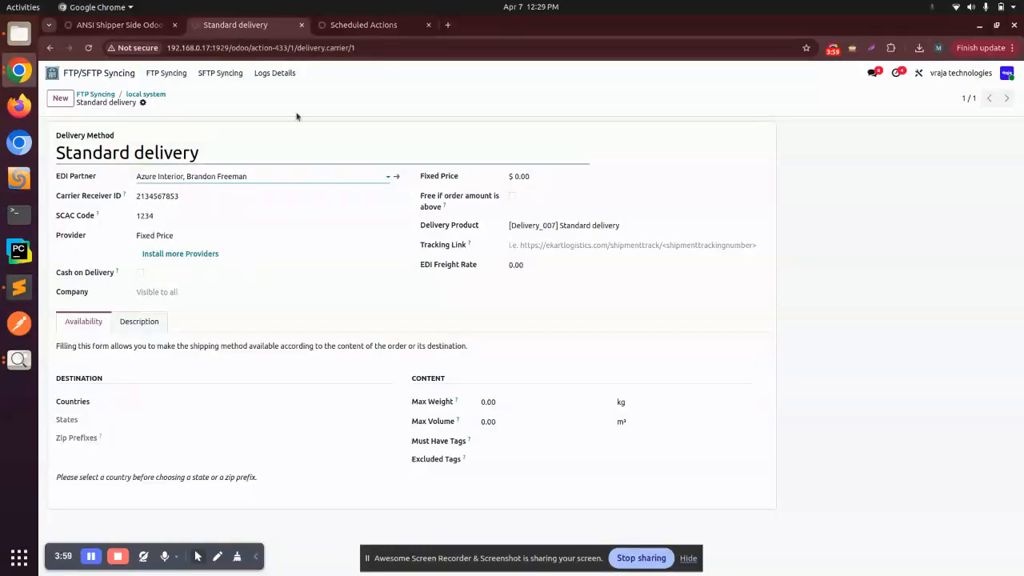
Step: Return to the "local system" record and select edi as its supported file format
click(156, 95)
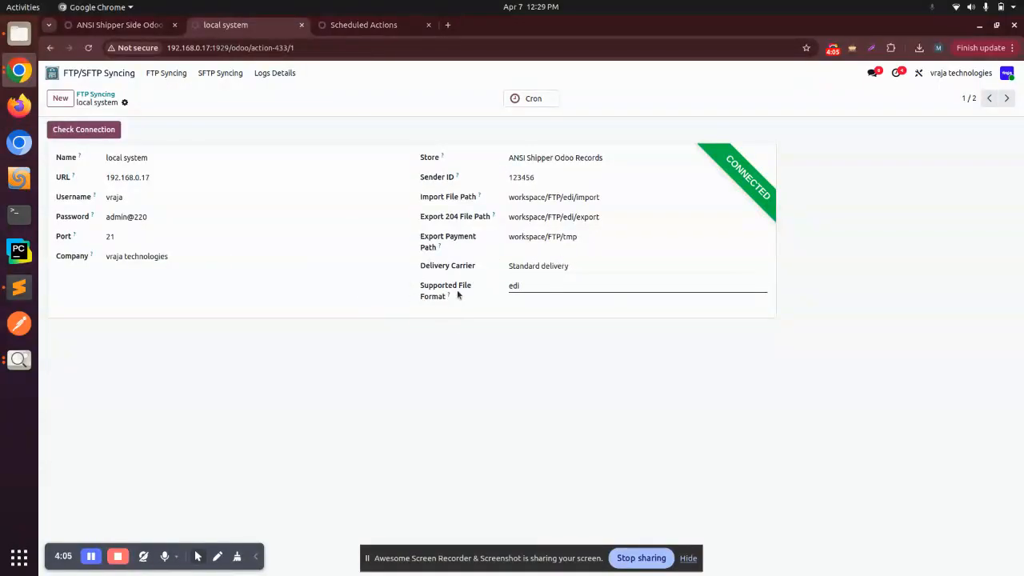
click(528, 286)
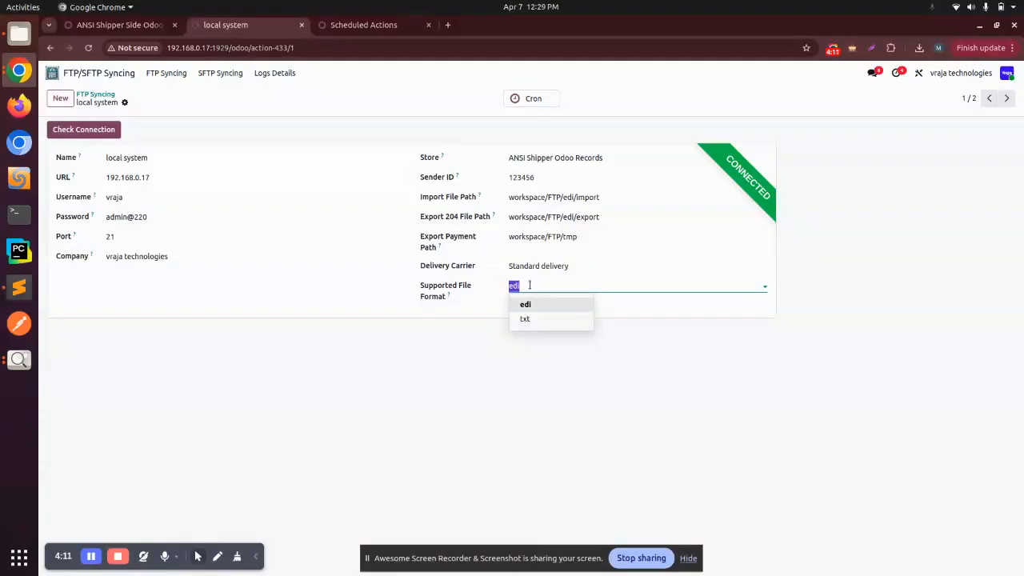
click(589, 303)
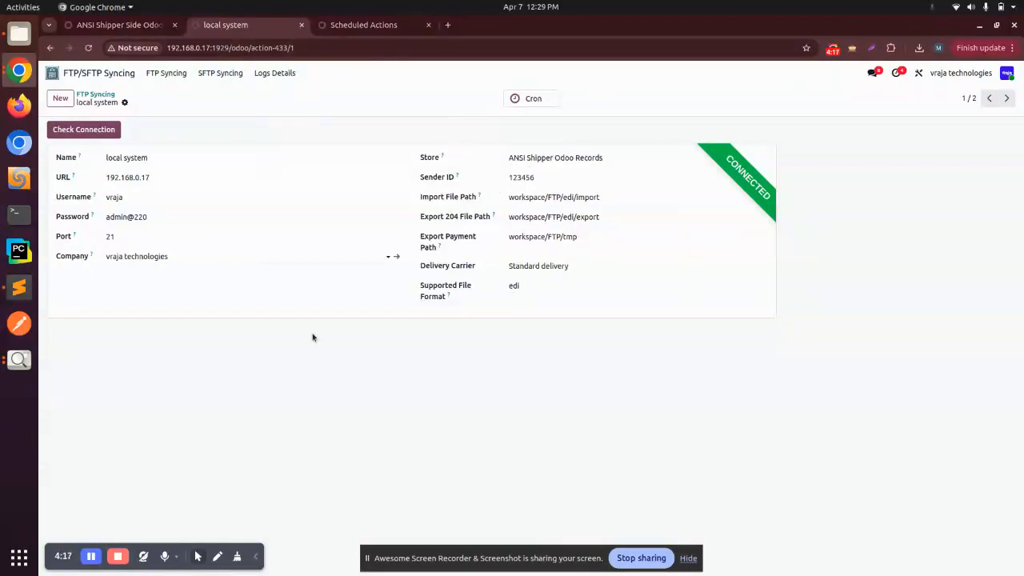
click(112, 96)
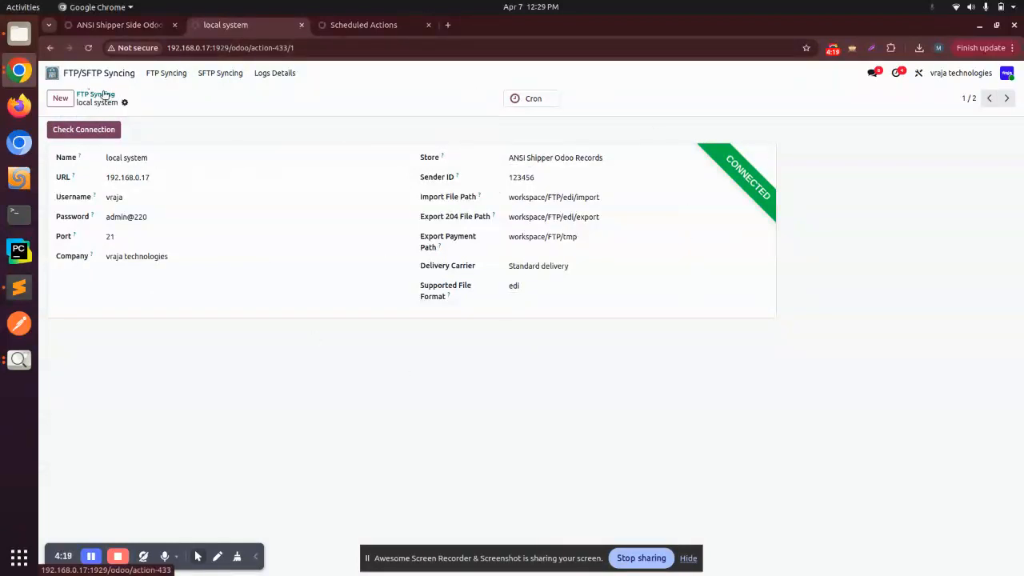
Step: Start a new FTP record and try to open its scheduled cron jobs
click(60, 97)
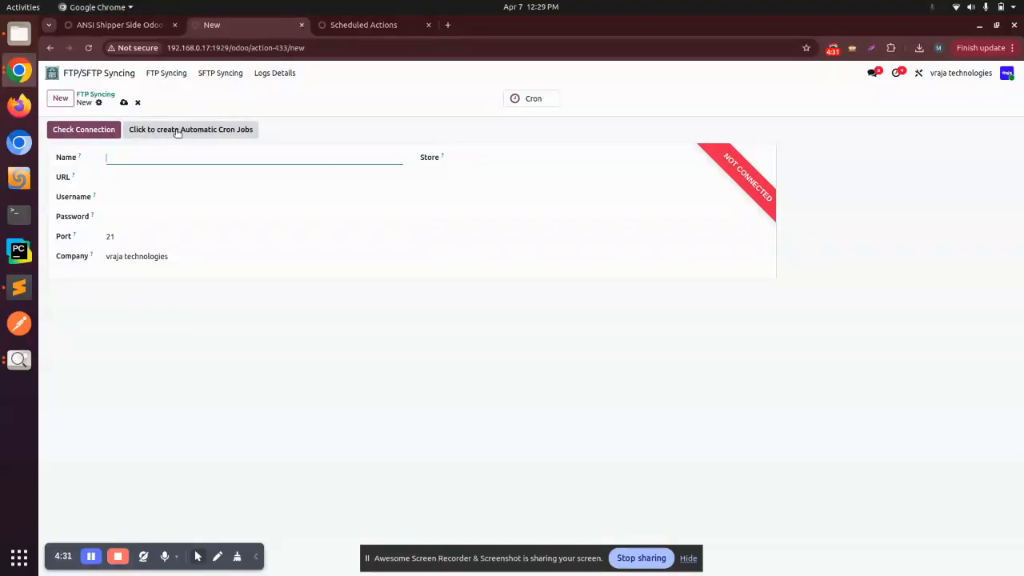
click(538, 106)
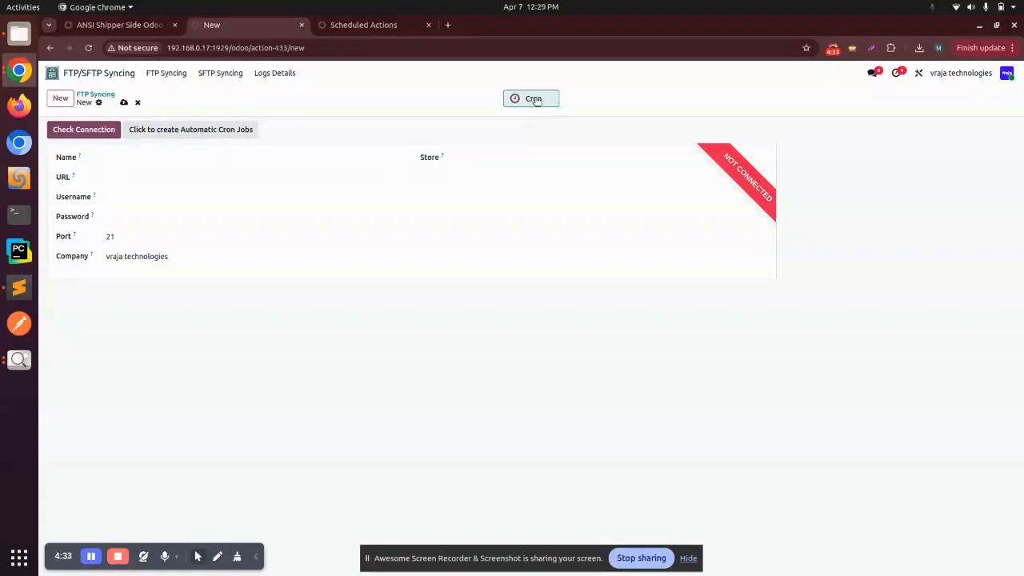
Step: Leave the blank FTP record, examine the "local system" record's scheduled cron jobs, and return to the FTP list
click(109, 94)
click(126, 146)
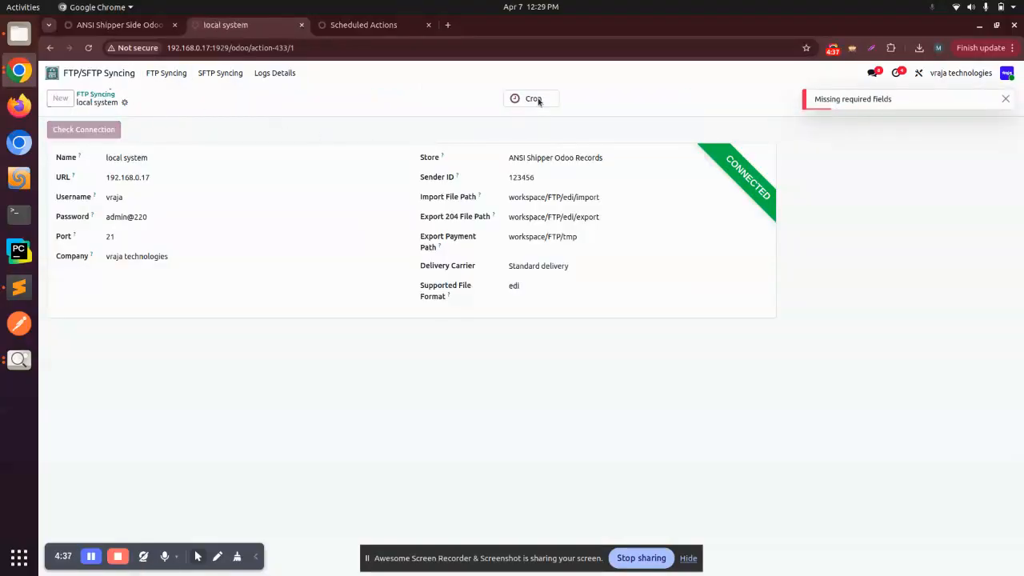
click(533, 99)
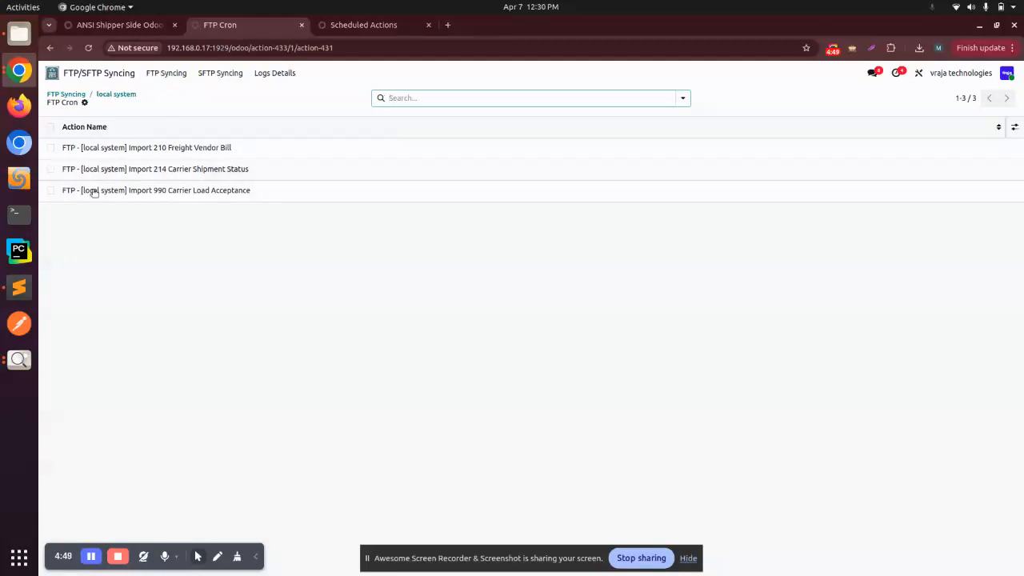
click(116, 95)
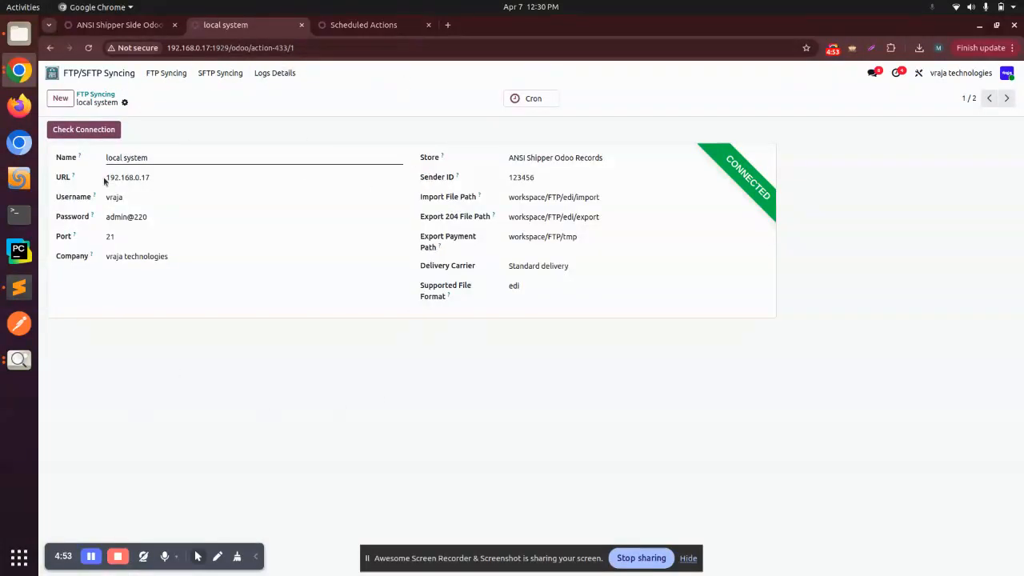
click(96, 93)
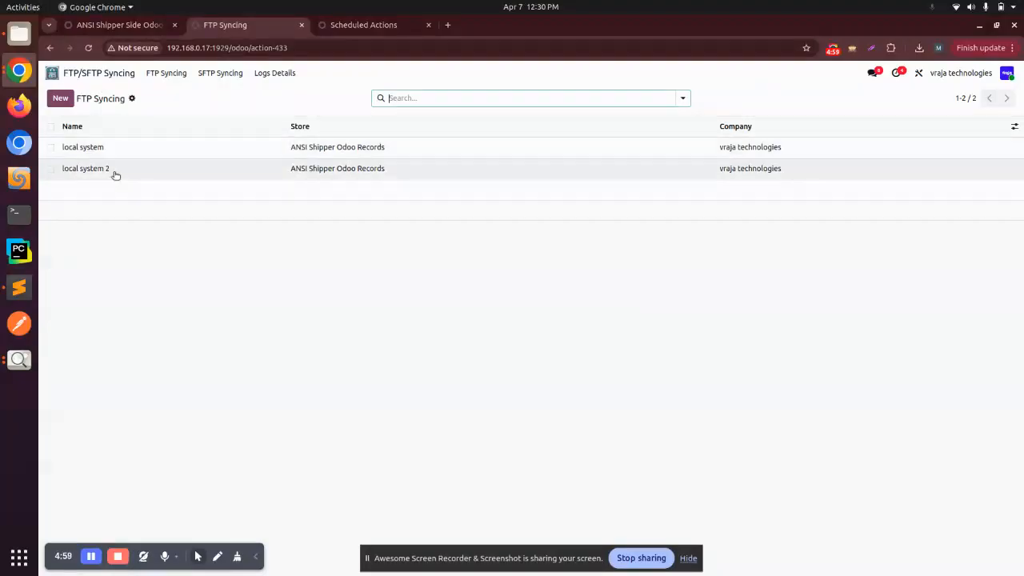
Step: Review the "local system" record's settings and the "local system 2" record's cron jobs, ending back at the FTP list
click(108, 148)
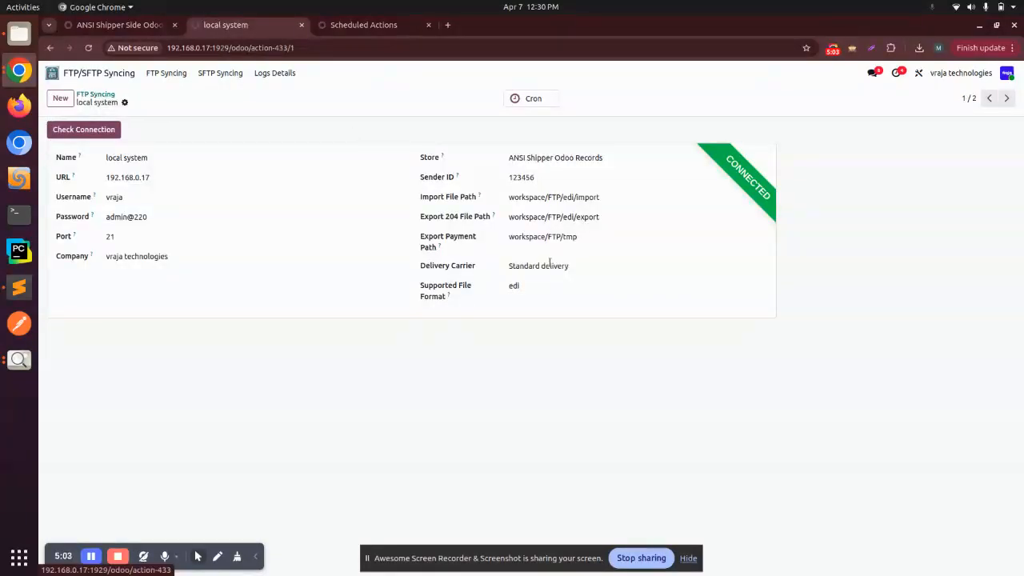
click(104, 95)
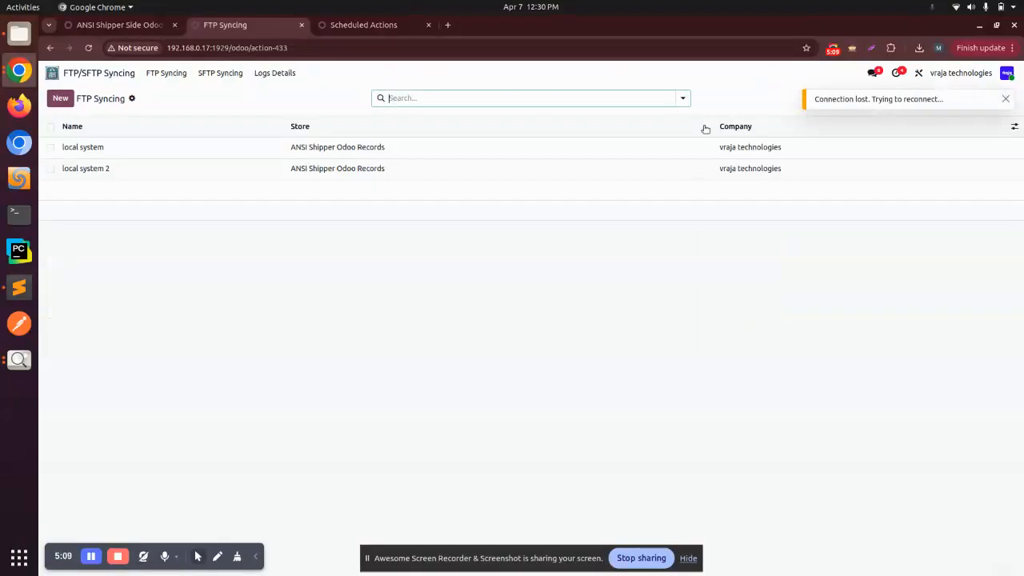
click(114, 168)
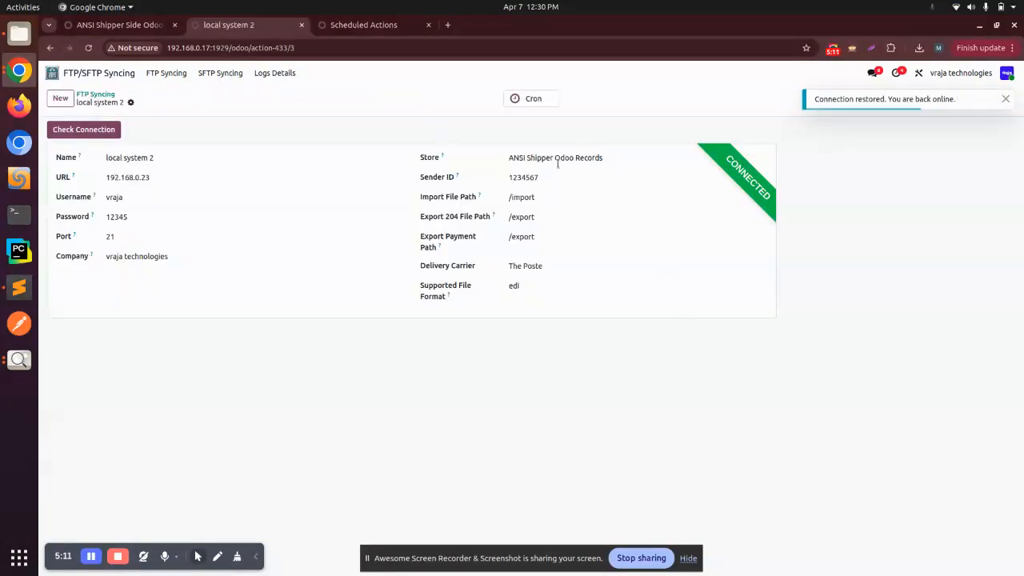
click(531, 104)
click(101, 94)
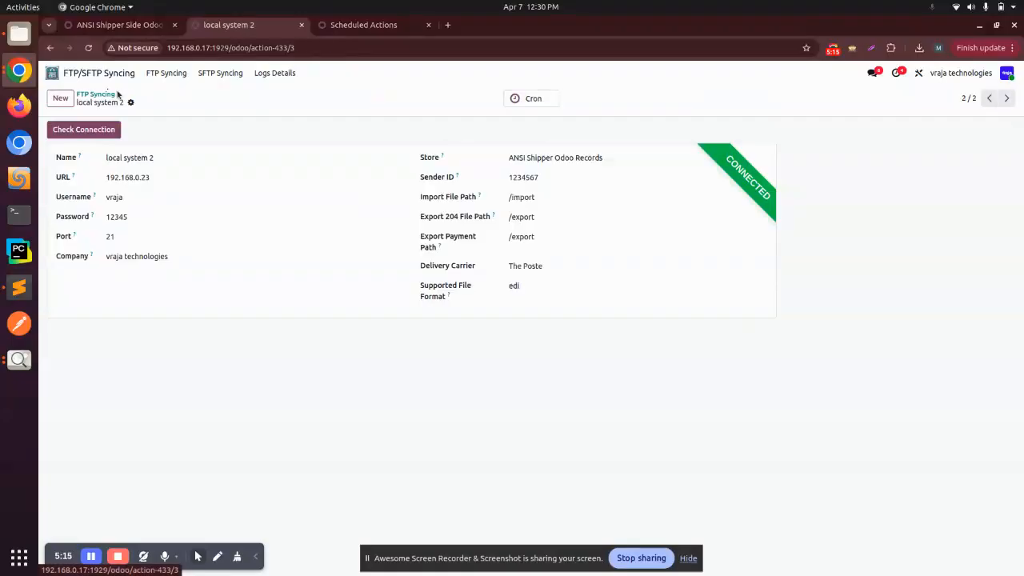
click(95, 95)
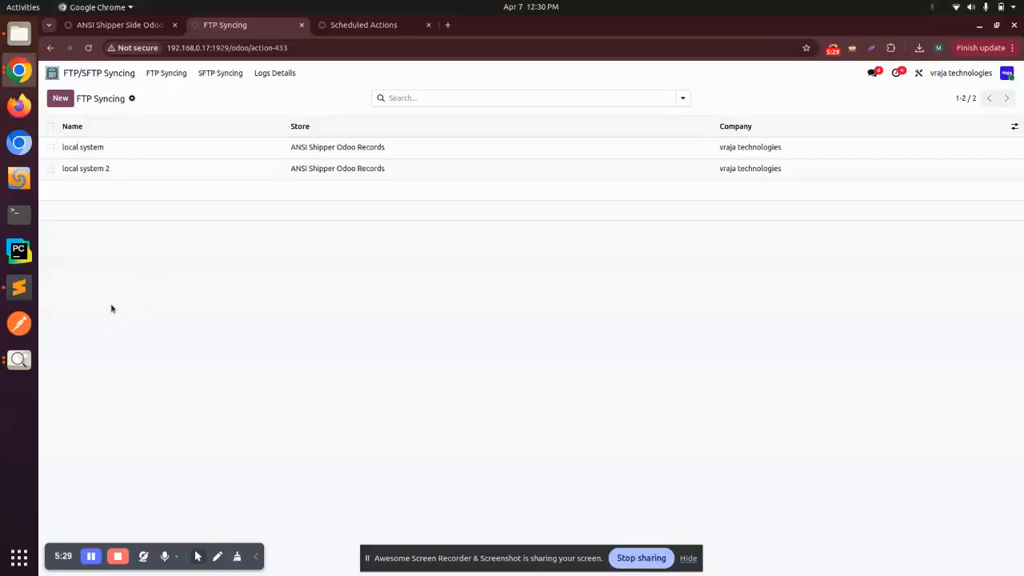
Step: Switch to Image Viewer to show the ANSI.png title image, and return to the FTP list in Chrome
click(20, 360)
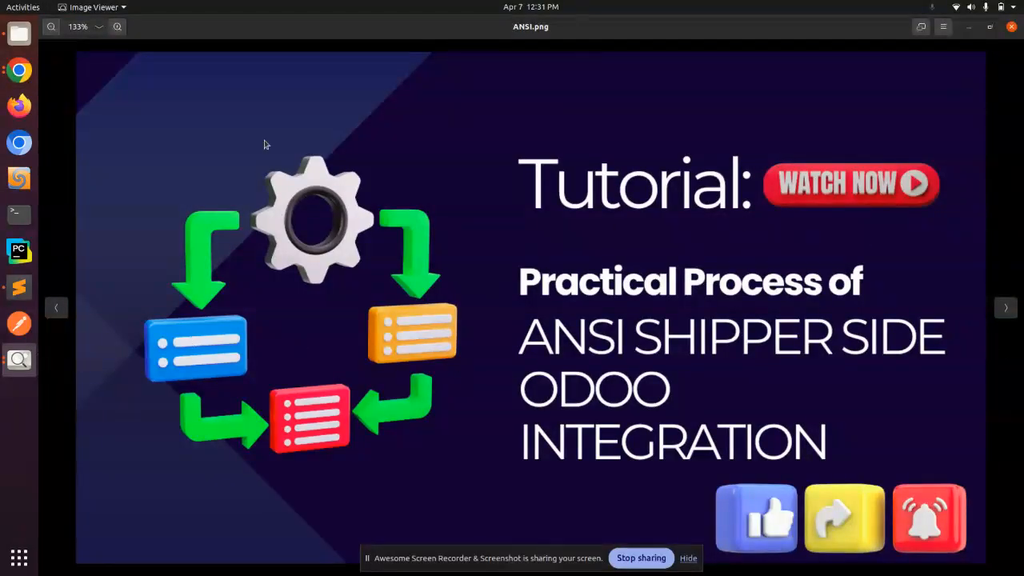
click(19, 71)
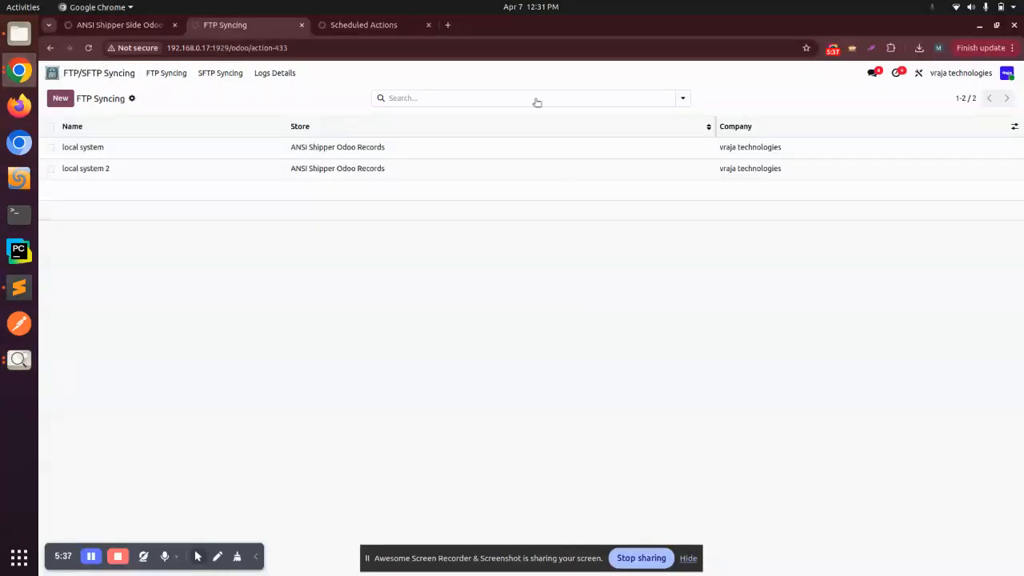